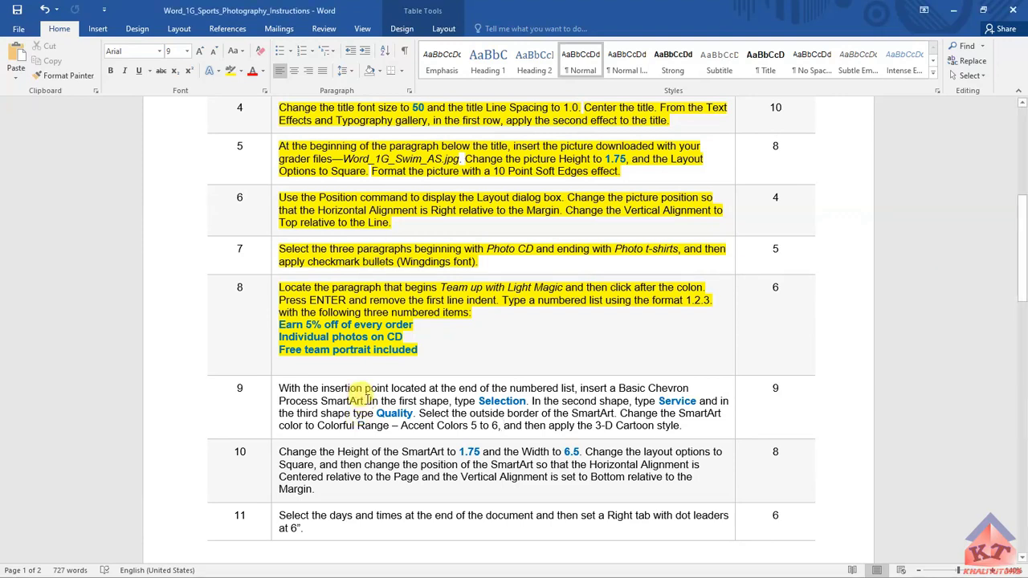
Highlight the first sentence of step 9 in the instructions table yellow
drag(367, 400, 283, 386)
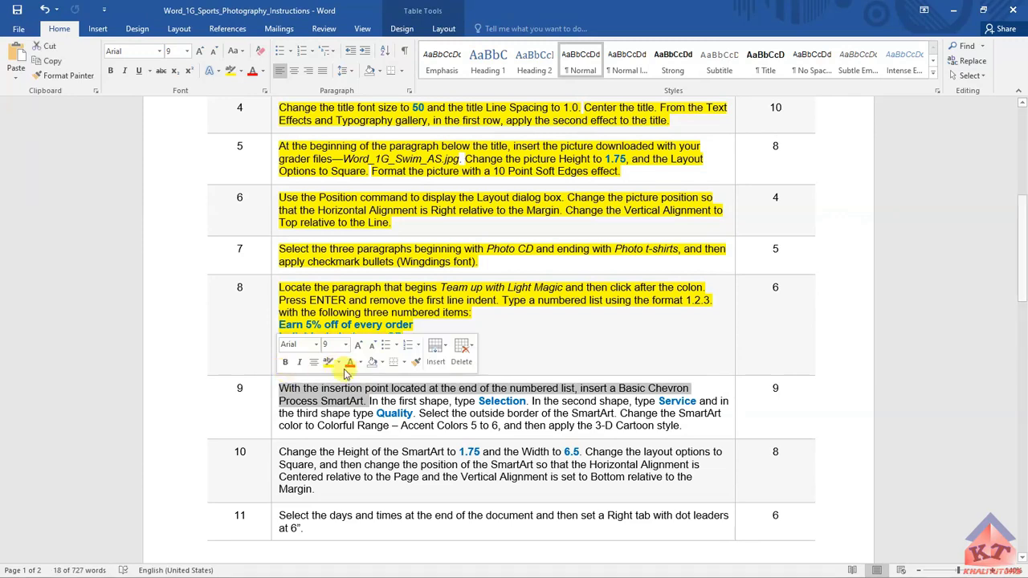
click(330, 366)
click(678, 448)
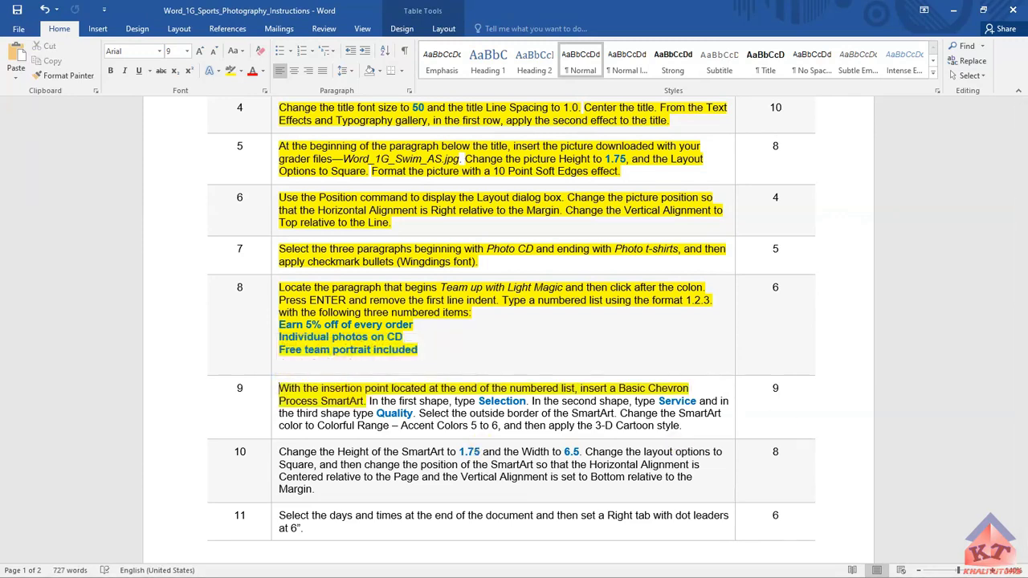
In the sports photography document, place the cursor after list item 'Free team portrait included'
key(ctrl+s)
key(alt+Tab)
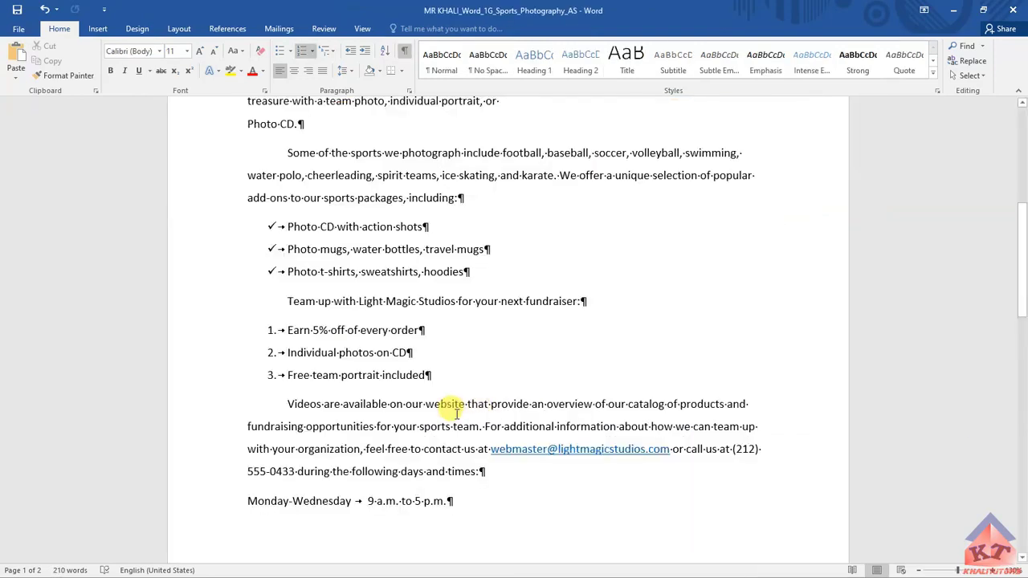
click(424, 377)
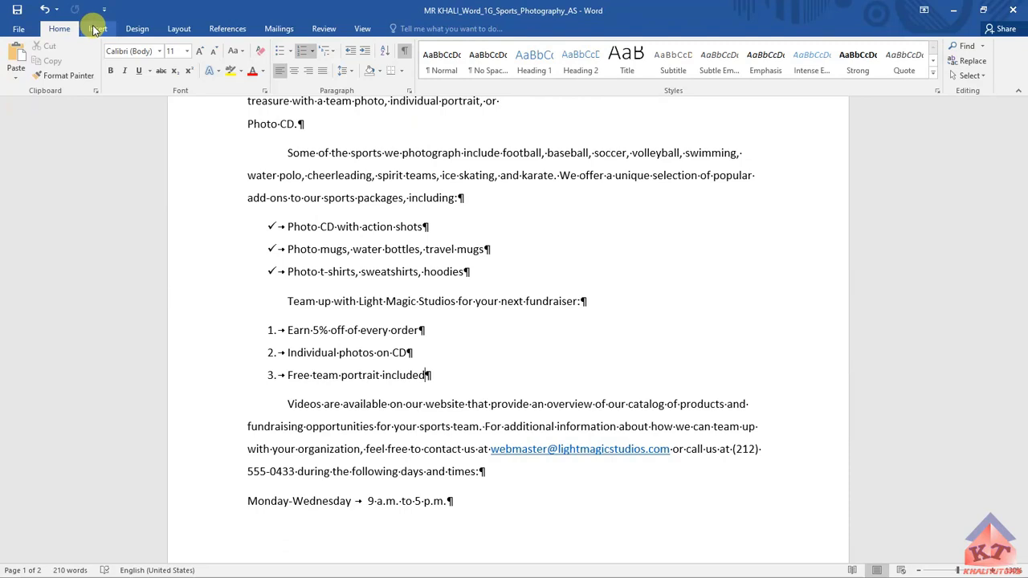
Insert a Basic Chevron Process SmartArt graphic from the Process category
click(96, 29)
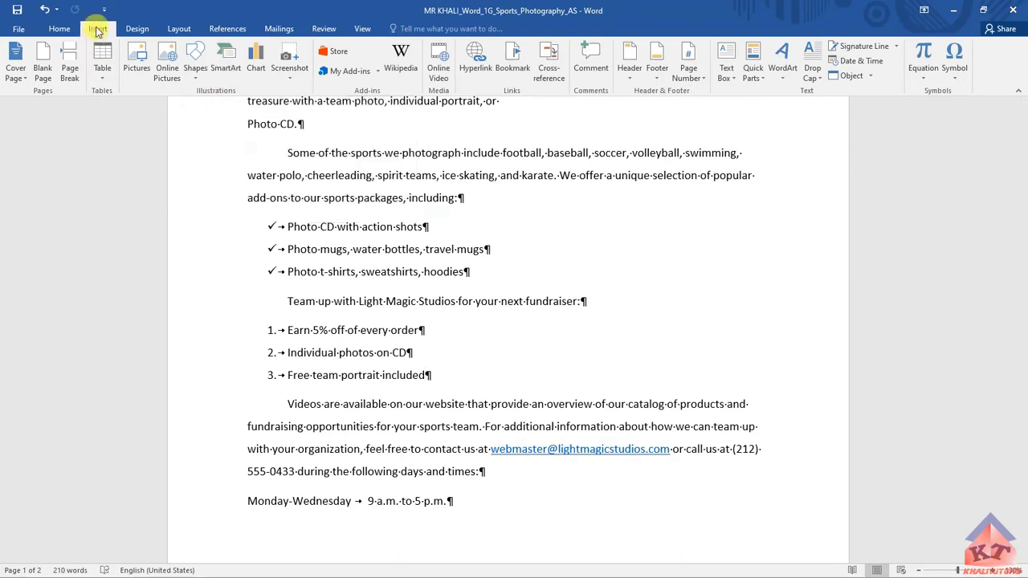
click(226, 62)
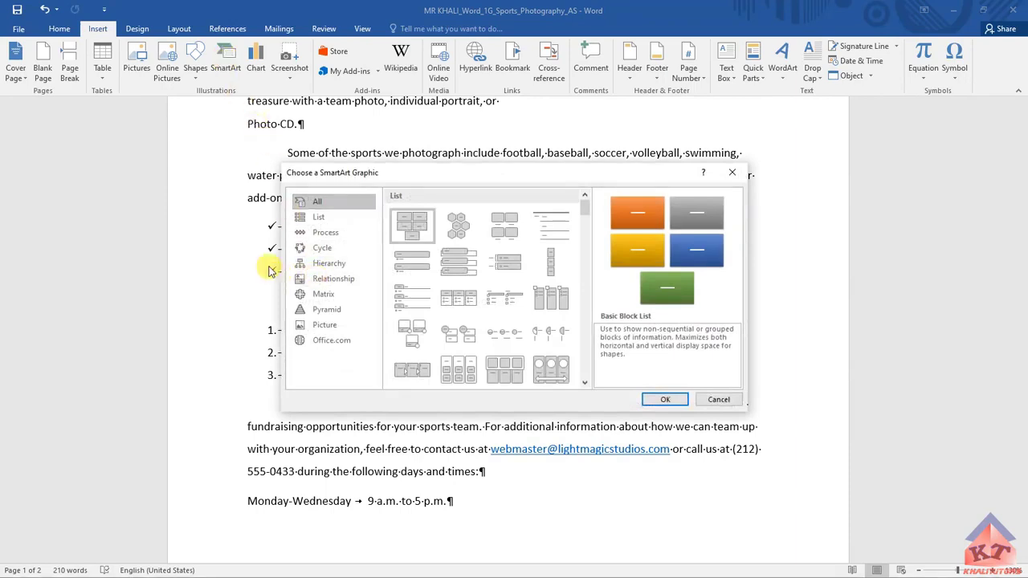
click(336, 237)
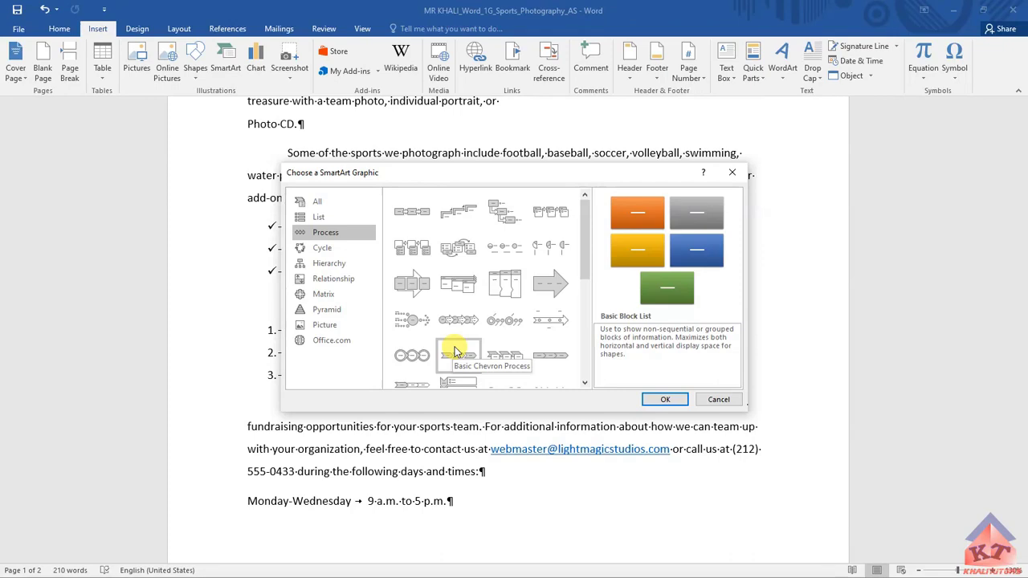
click(455, 352)
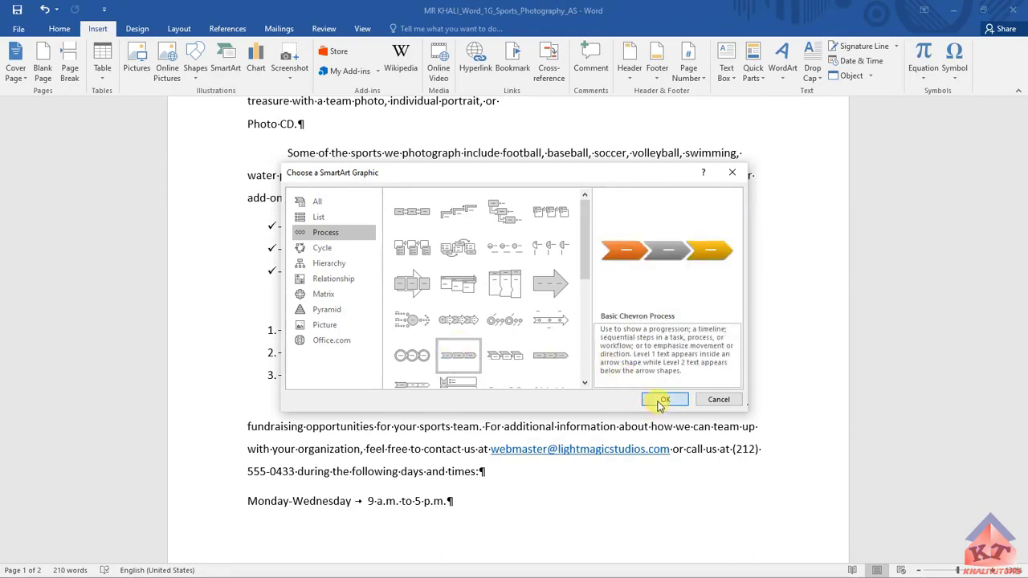
click(662, 401)
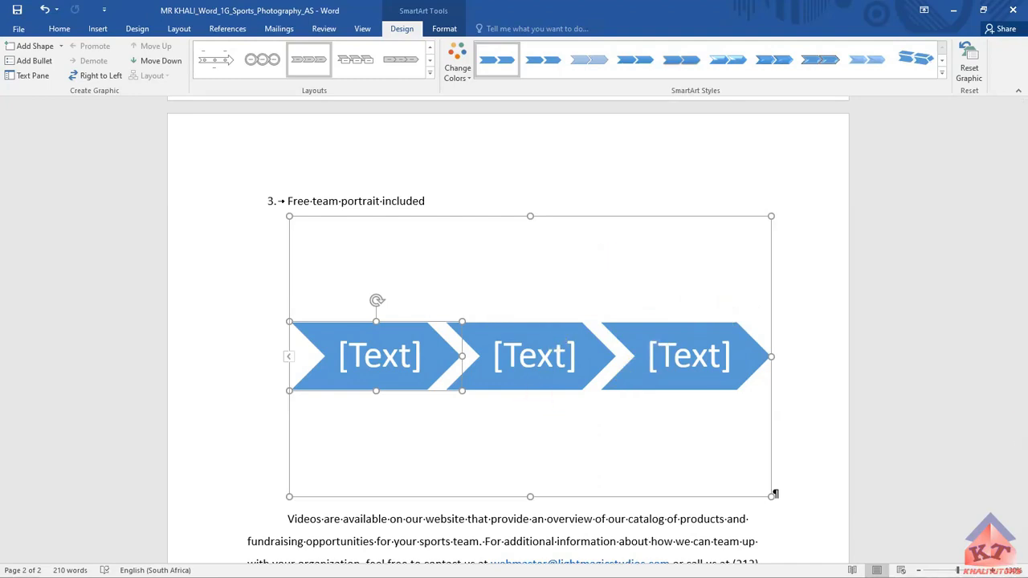
Copy the word Selection from step 9 of the instructions, then return to the chevron document
key(alt+Tab)
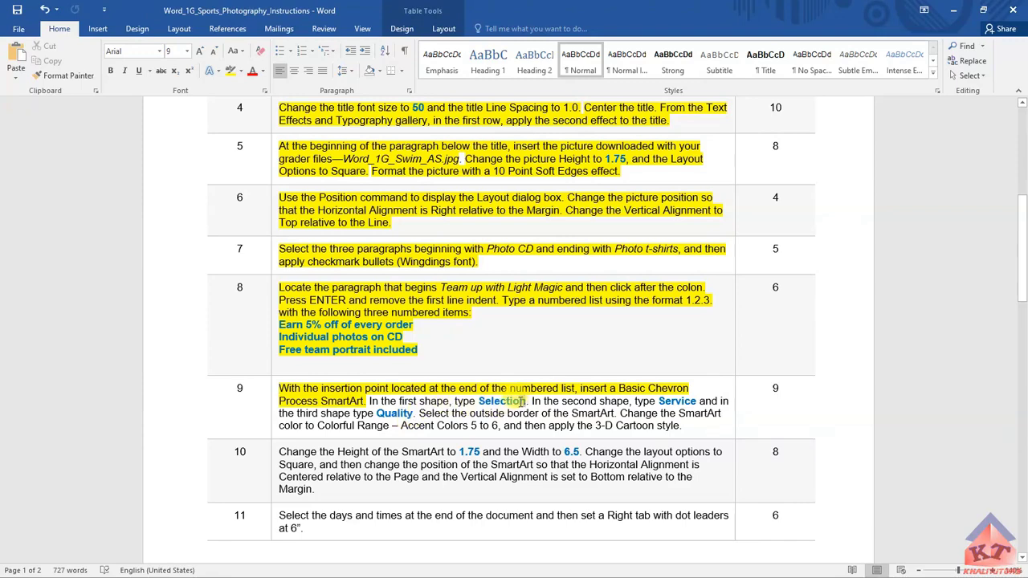
double_click(492, 401)
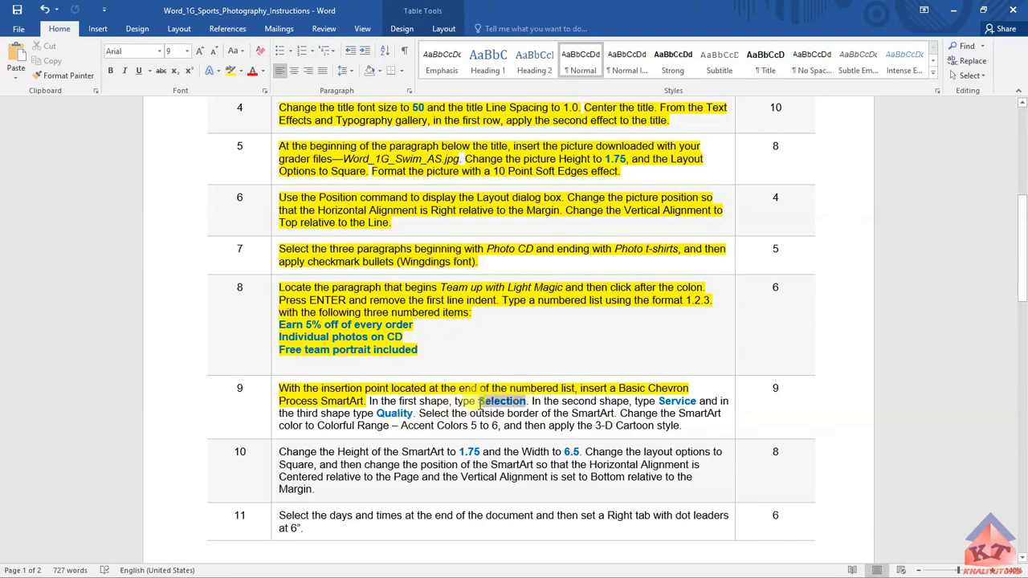
right_click(482, 401)
click(520, 186)
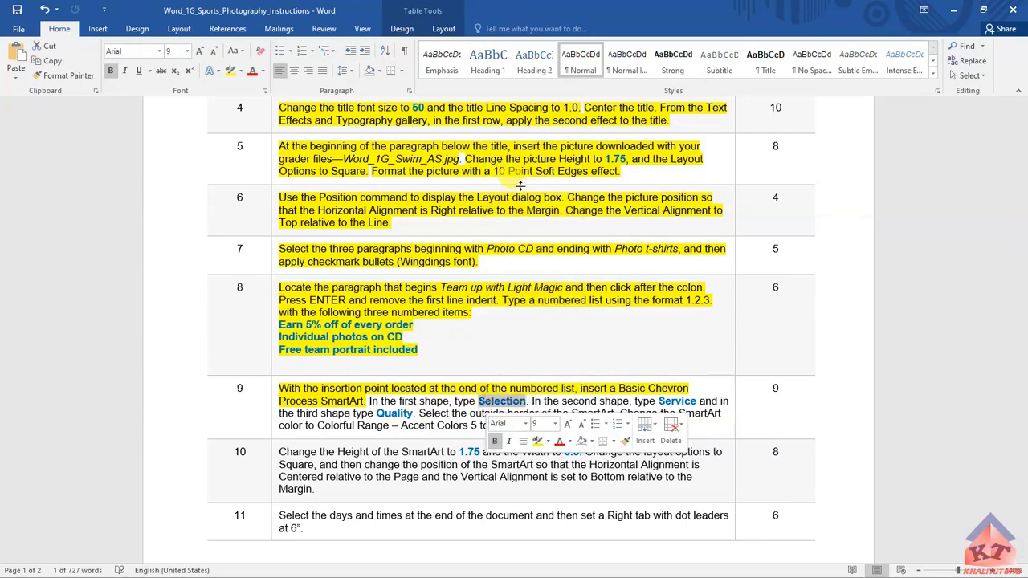
key(alt+Tab)
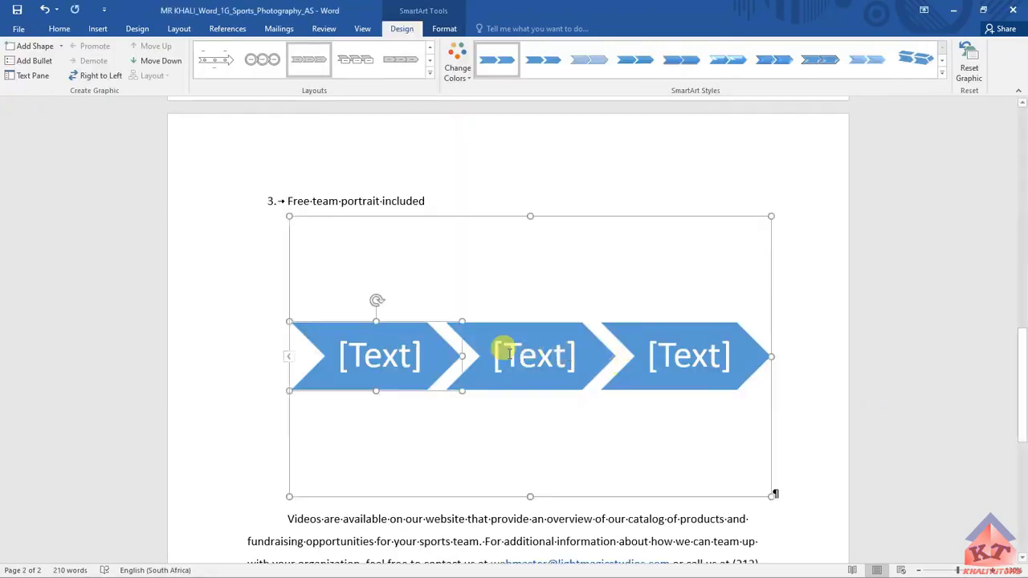
Try pasting Selection into the first chevron, deleting the extra chevron the paste created
click(378, 342)
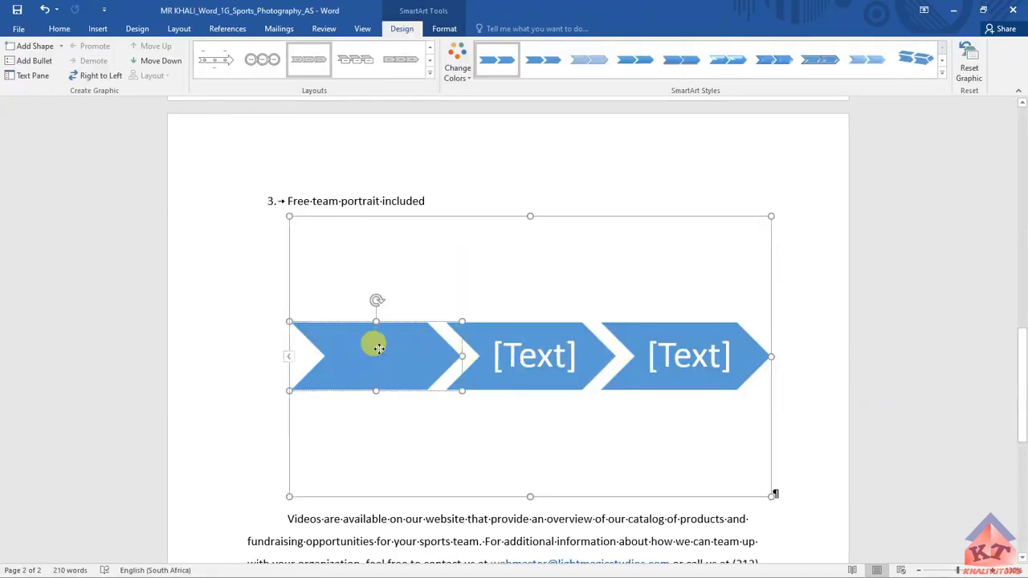
right_click(373, 344)
click(466, 407)
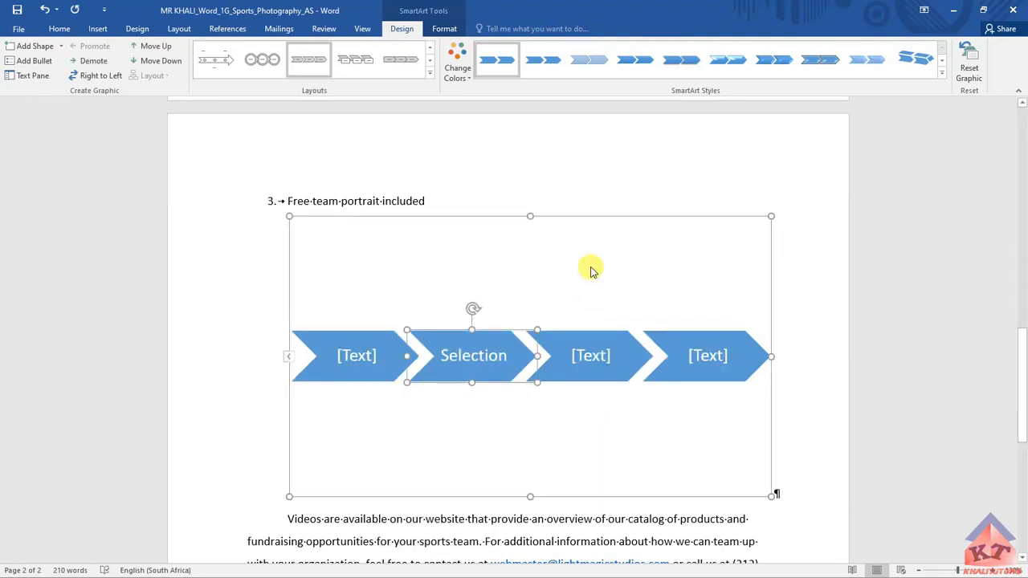
key(Delete)
click(391, 345)
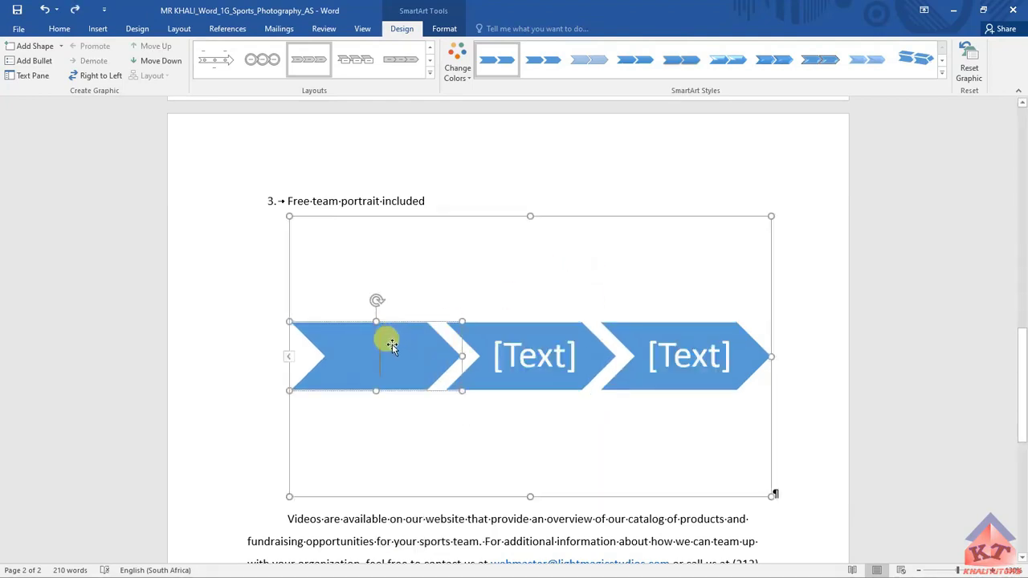
right_click(389, 347)
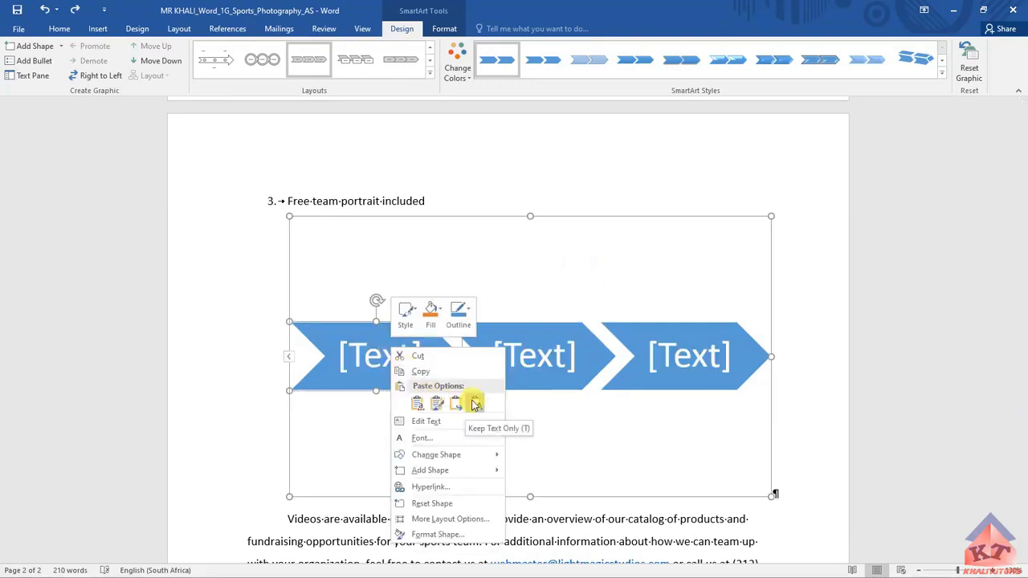
click(475, 404)
click(374, 352)
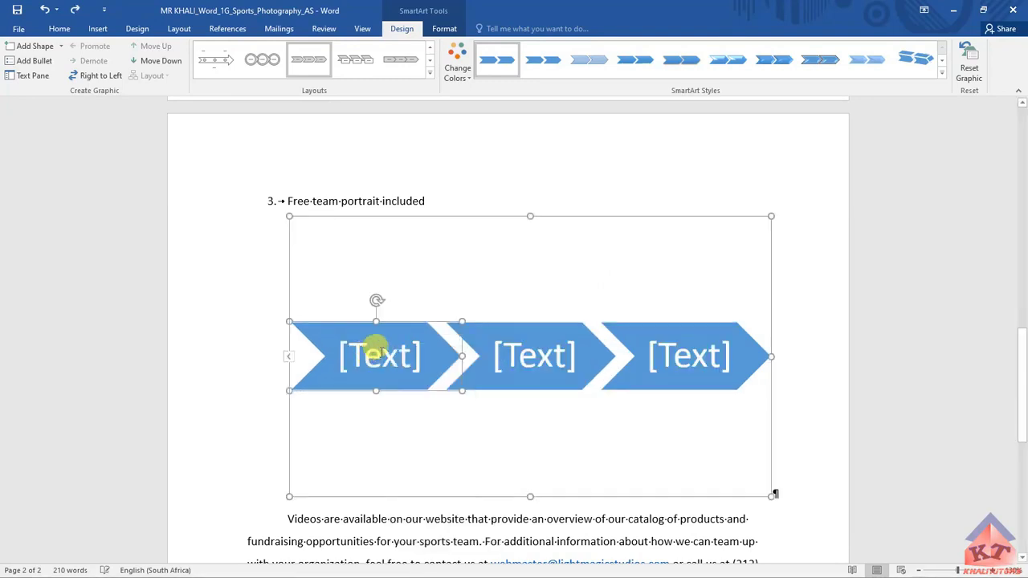
Type Selection into the first chevron and switch back to the instructions document
click(381, 353)
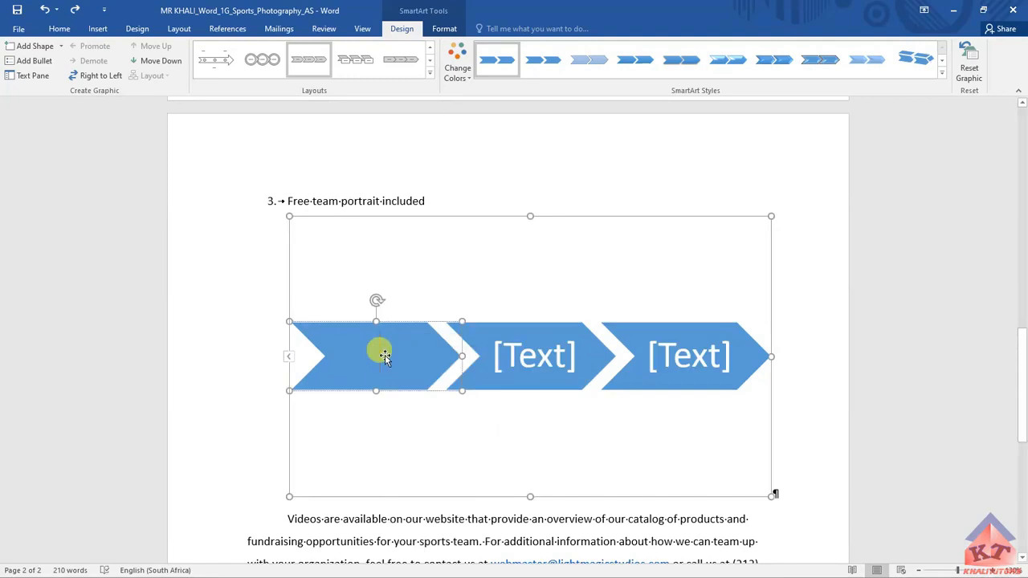
text(SSE)
key(BackSpace)
key(BackSpace)
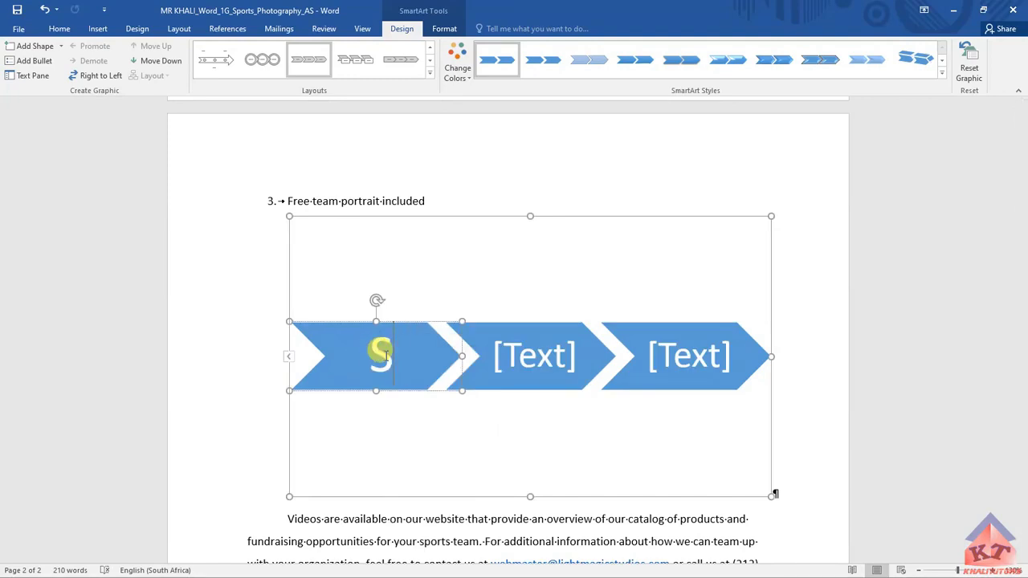
text(elect)
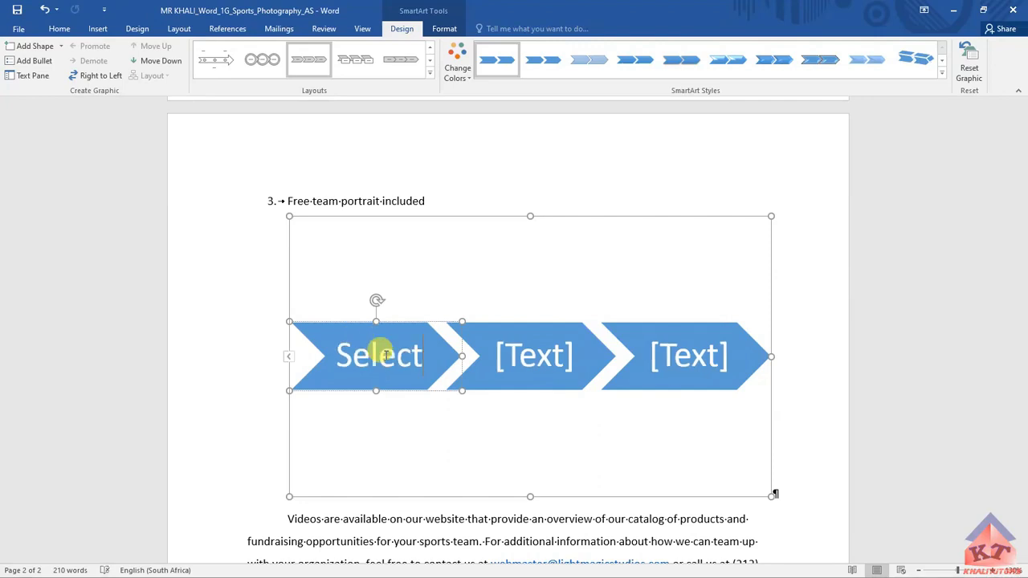
text(ion)
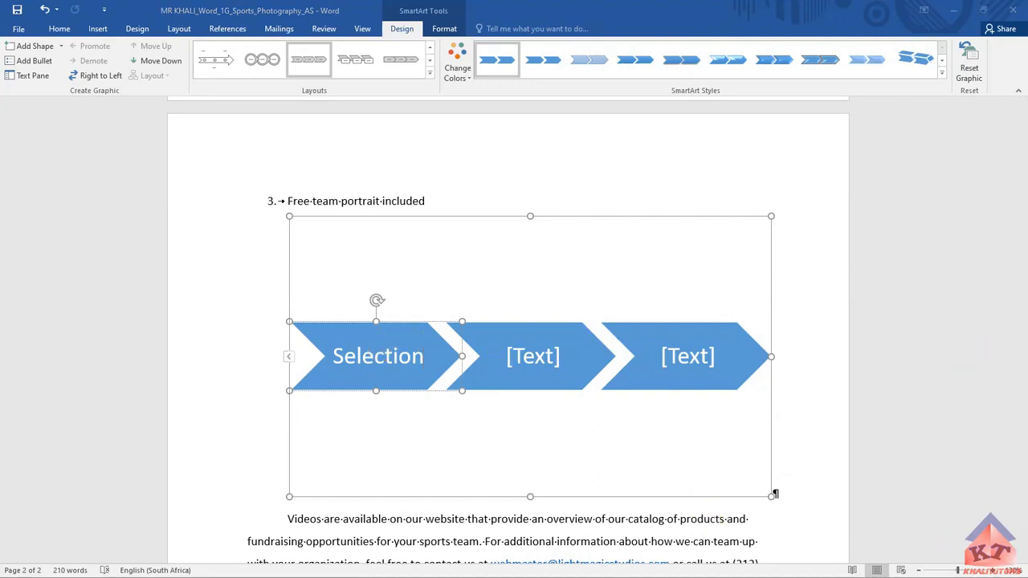
key(alt+Tab)
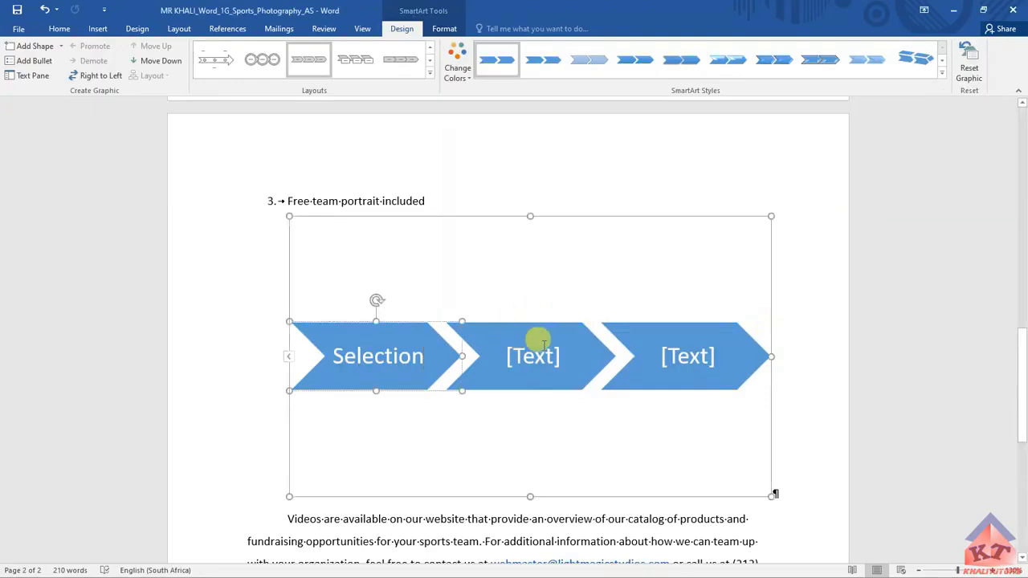
Type Service in the second chevron and Quality in the third, then return to the instructions
click(550, 349)
text(S)
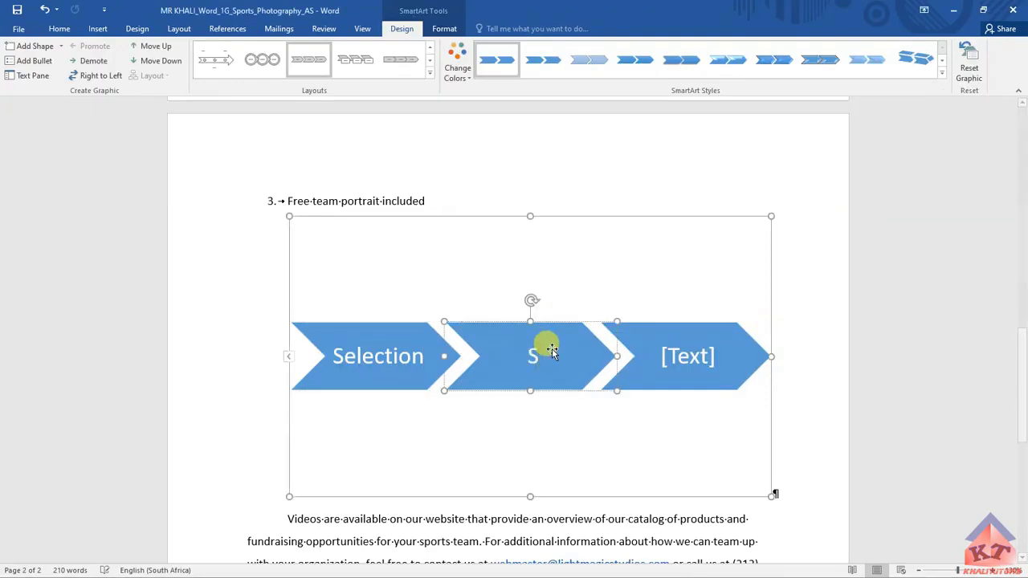
text(erv)
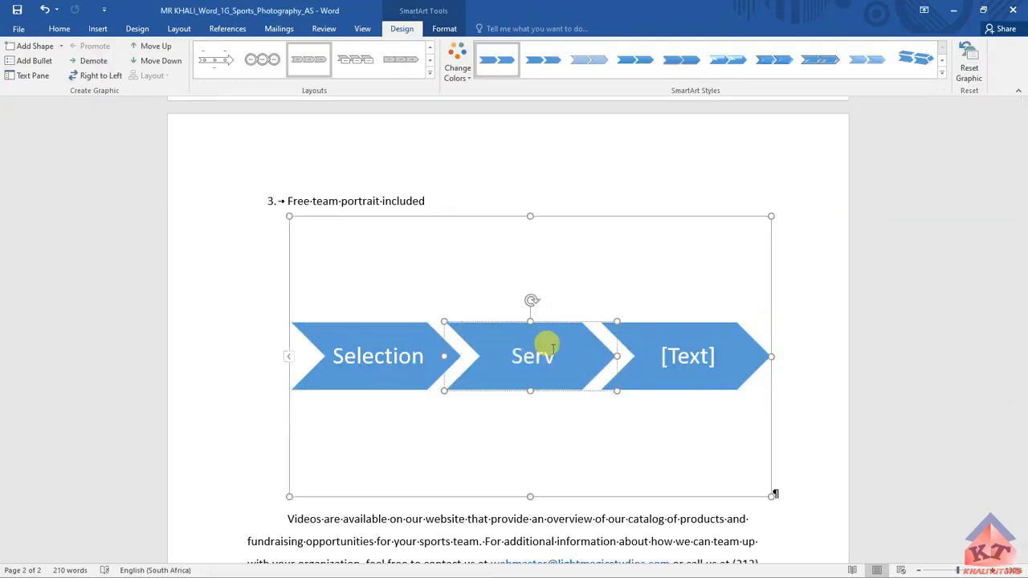
text(ice)
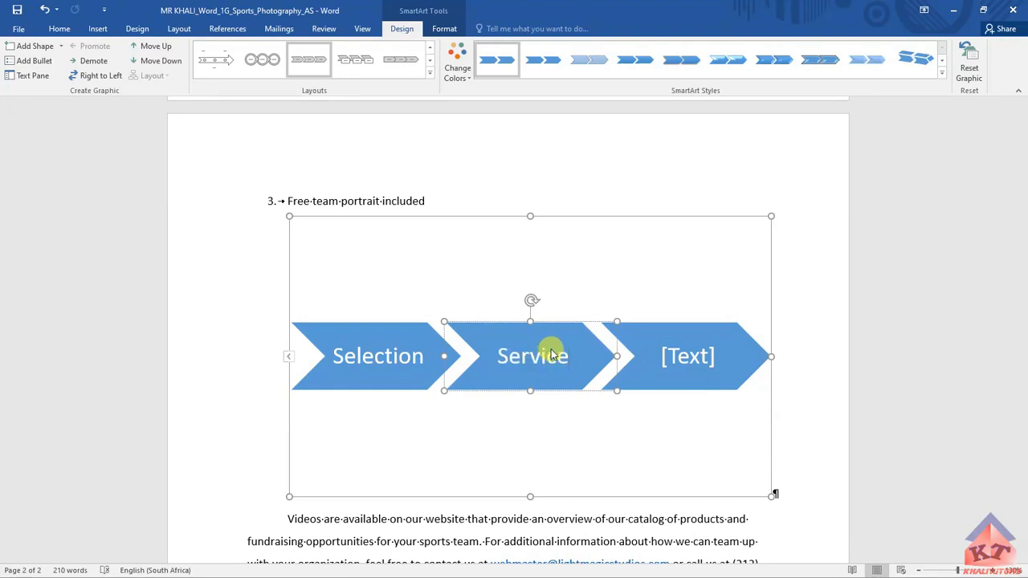
click(677, 353)
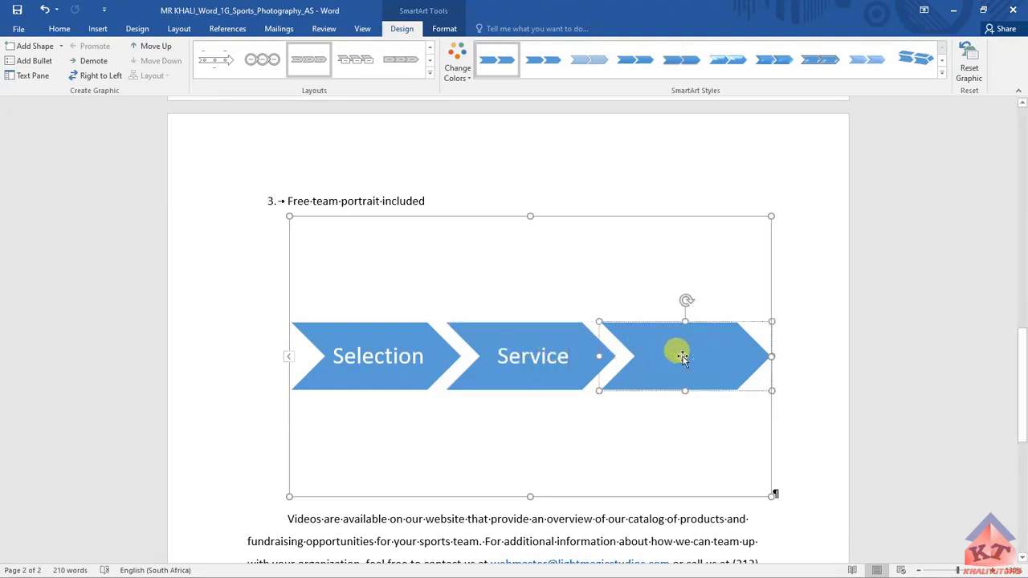
text(Qual)
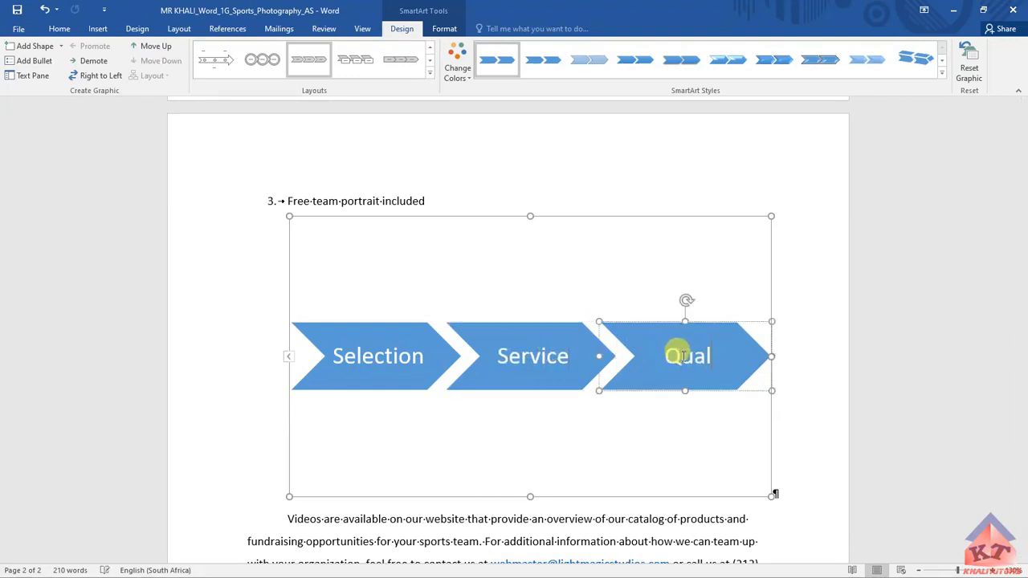
text(ity)
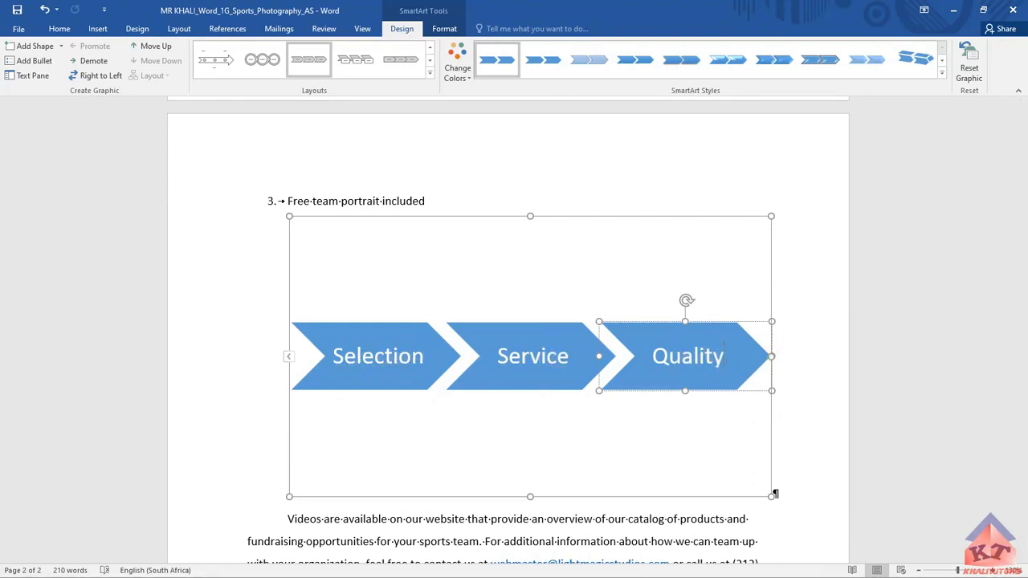
key(alt+Tab)
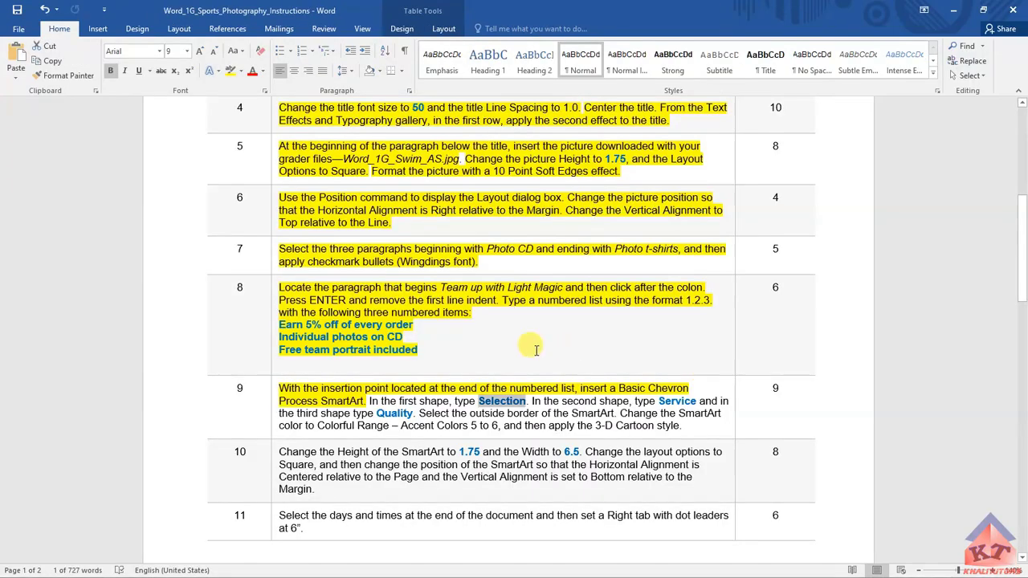
Mark and review row 9's shape-text instructions for Selection, Service and Quality
click(494, 422)
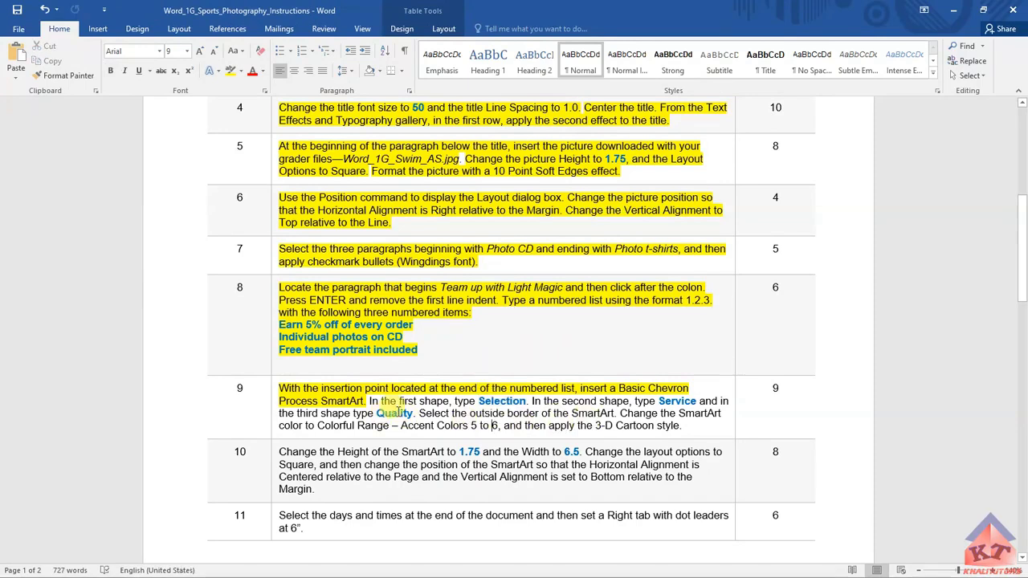
drag(369, 401, 414, 413)
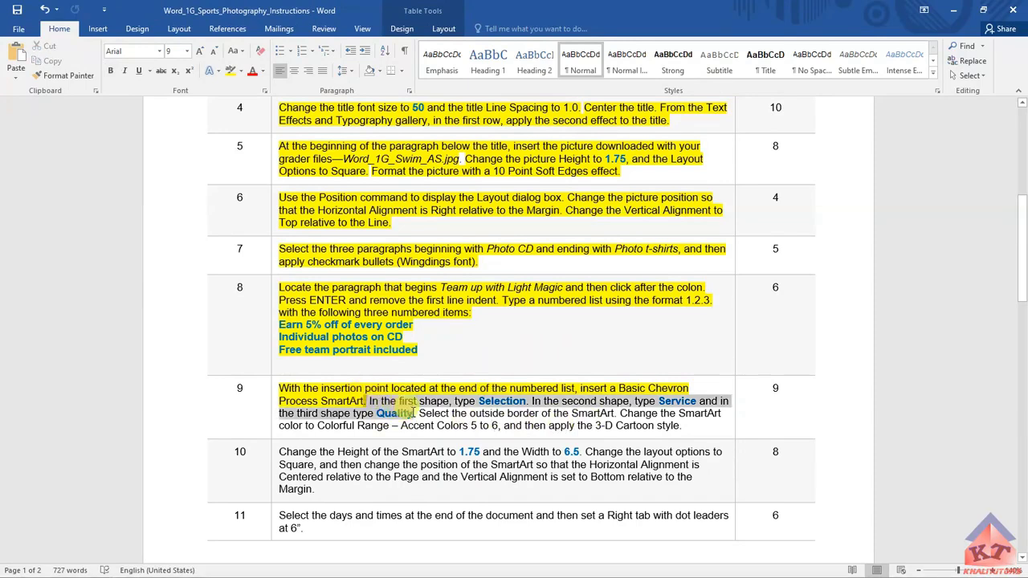
key(Right)
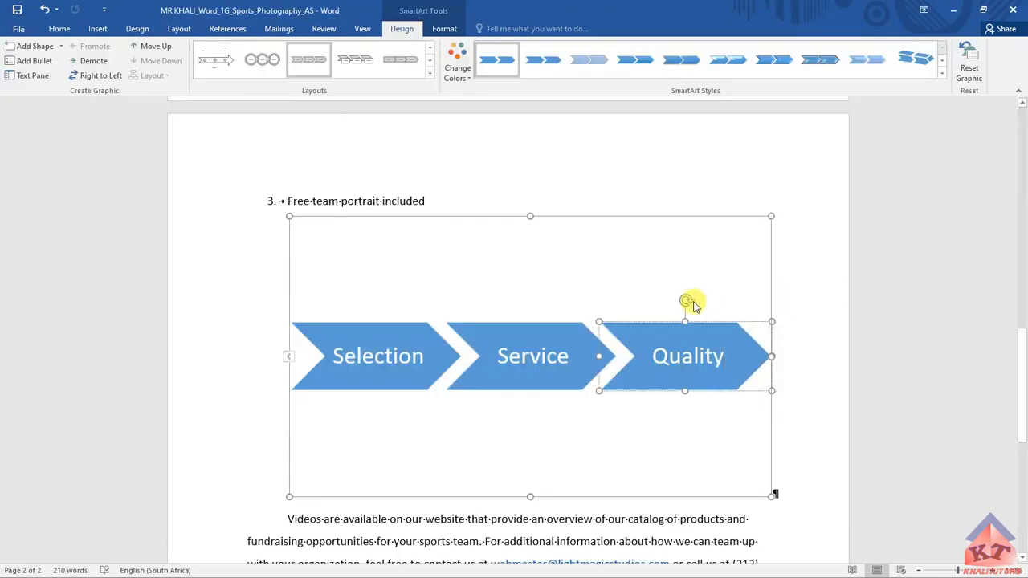
Select the whole chevron SmartArt by its border and show its SmartArt Design options
click(827, 233)
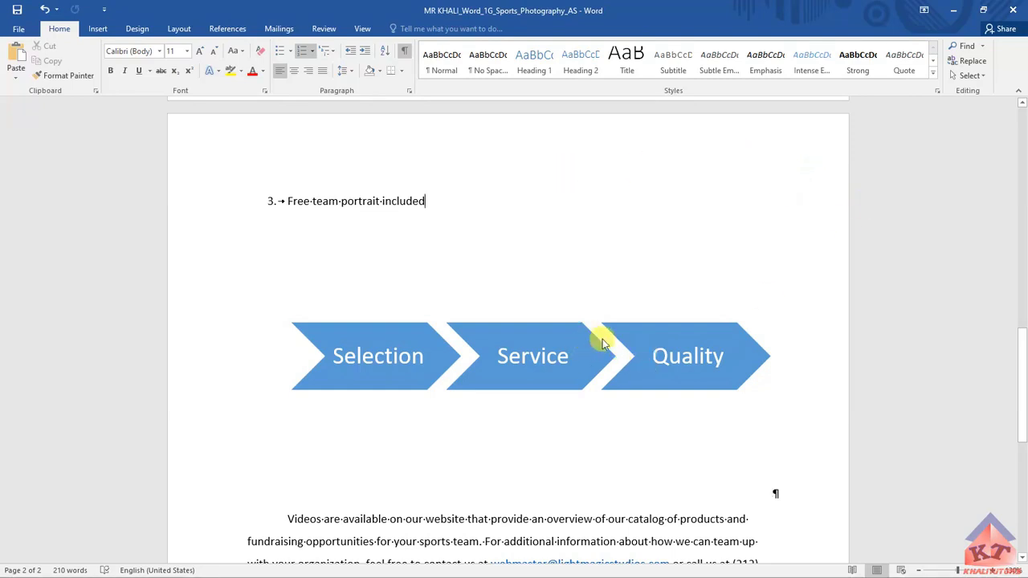
click(558, 258)
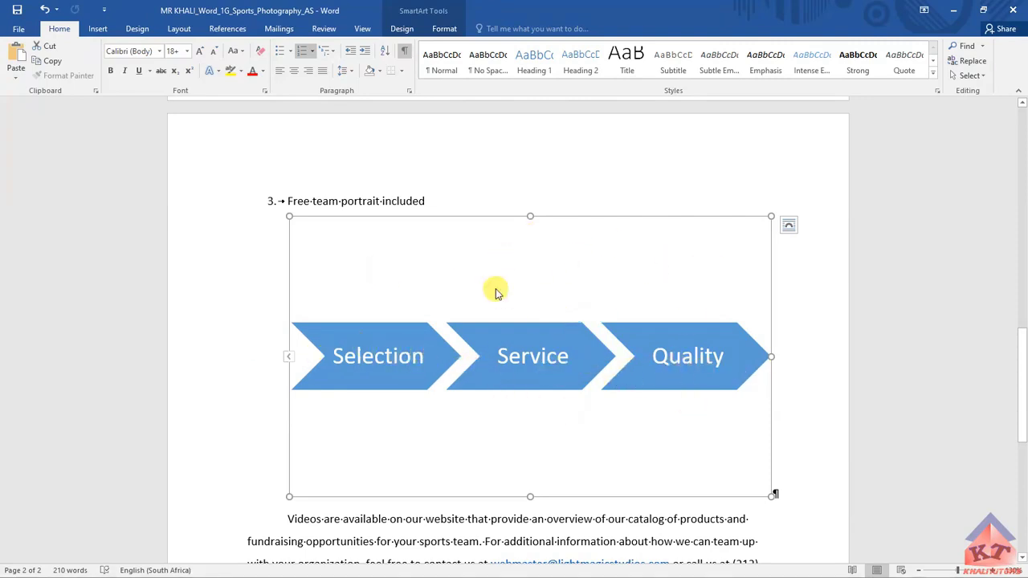
click(438, 32)
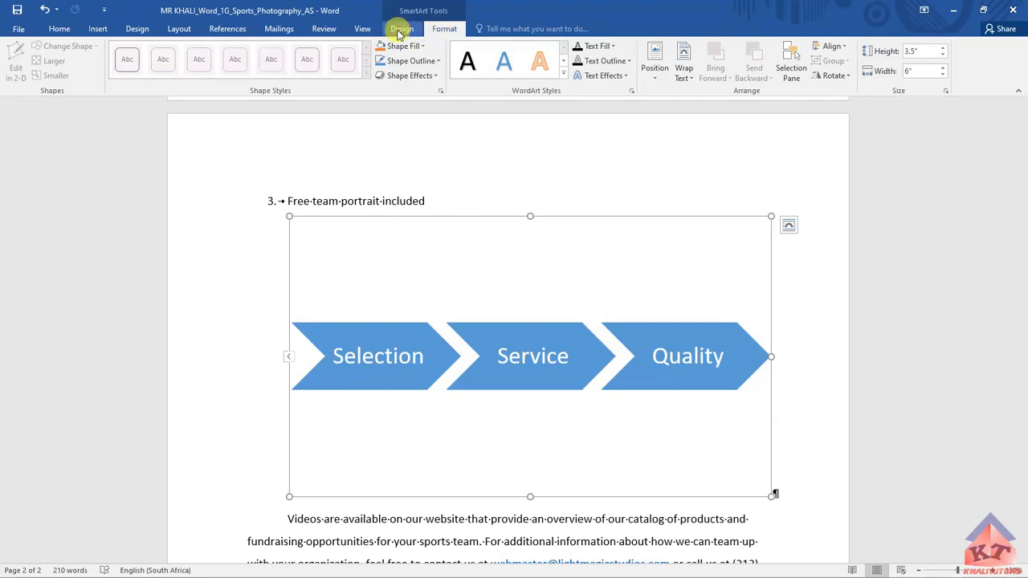
click(399, 32)
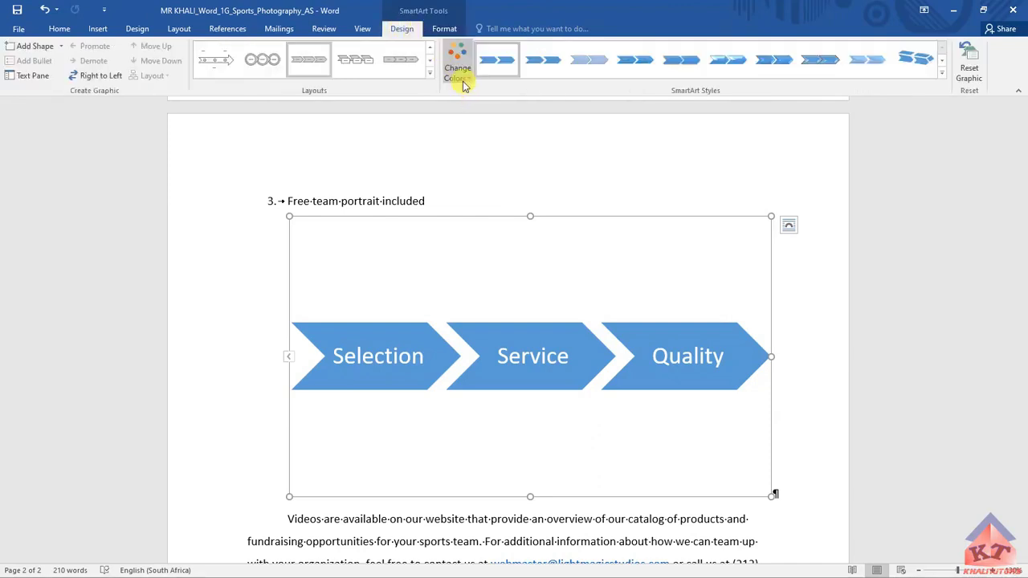
Give the chevrons Colorful Range Accent Colors 5 to 6 and the 3-D Cartoon style
click(462, 84)
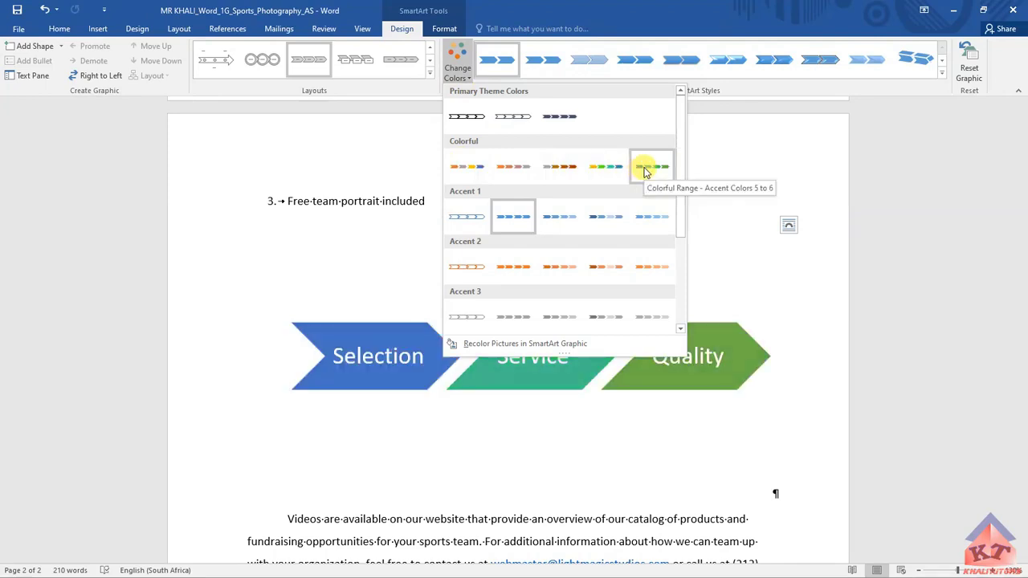
click(647, 167)
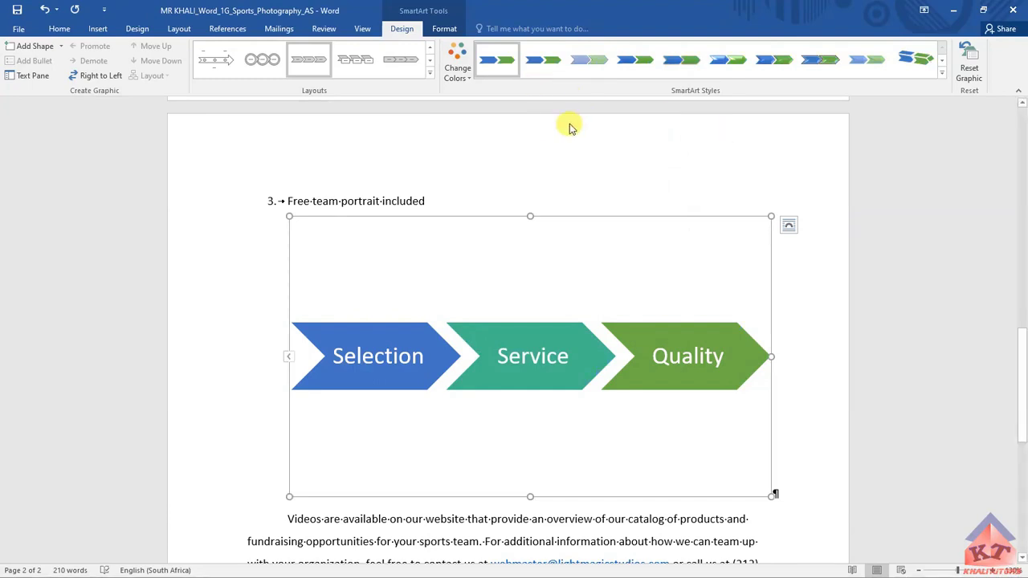
click(942, 76)
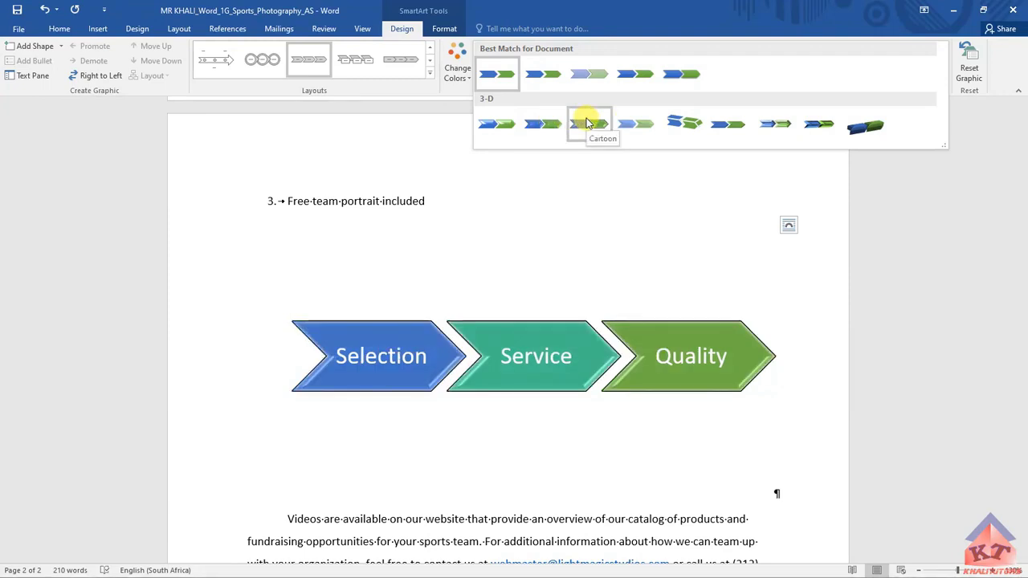
click(587, 122)
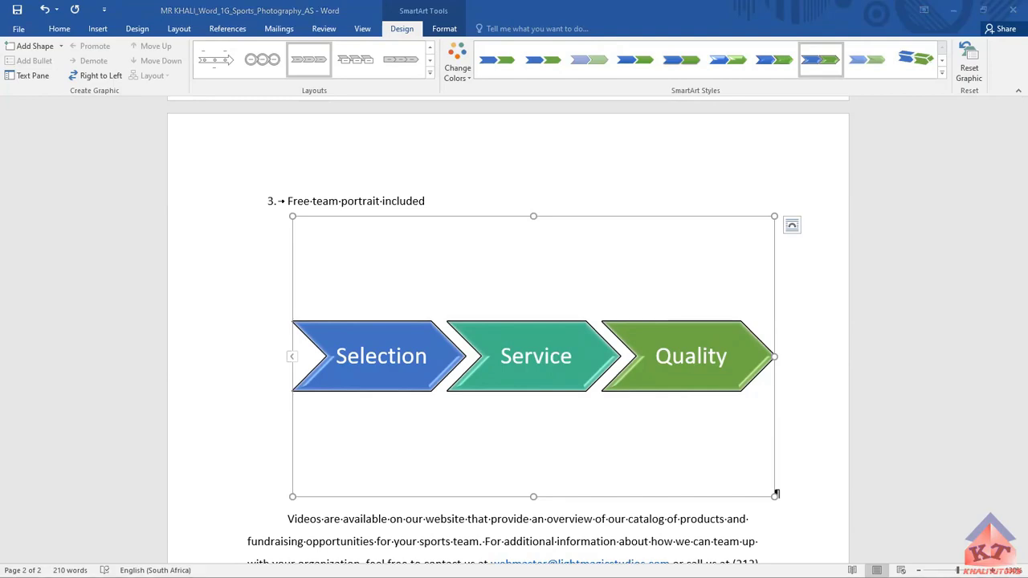
key(alt+Tab)
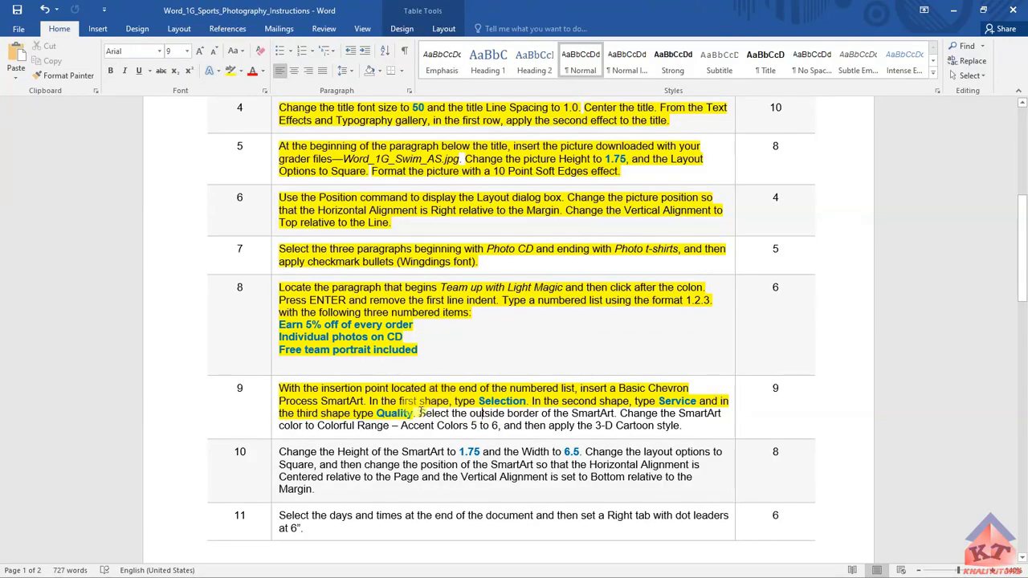
drag(416, 413, 671, 428)
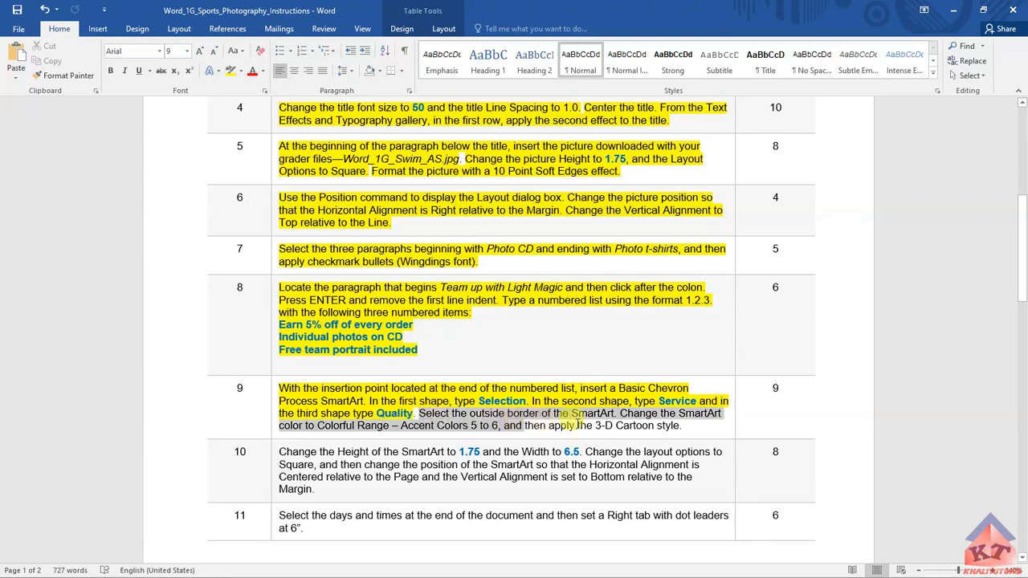
click(679, 427)
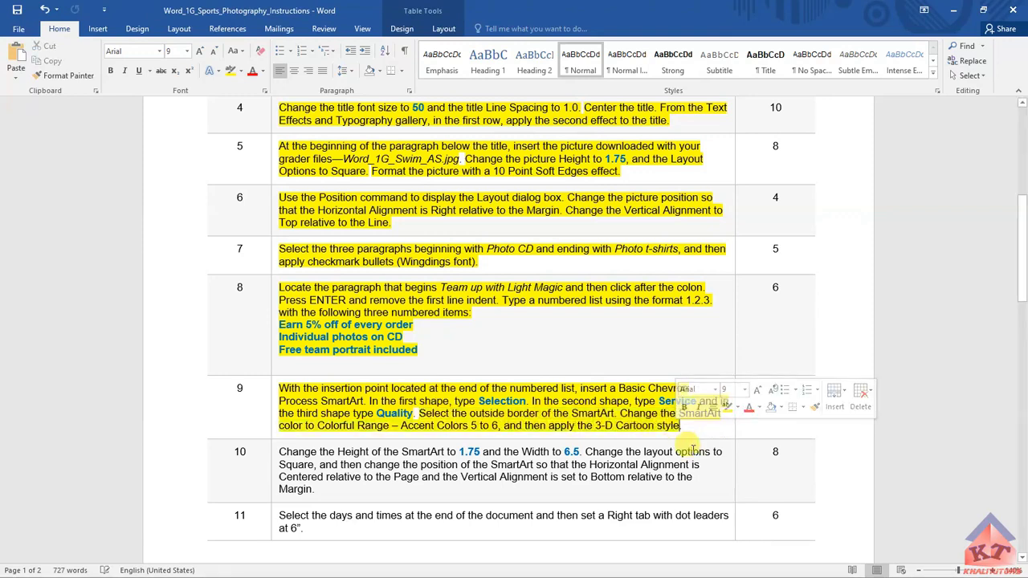